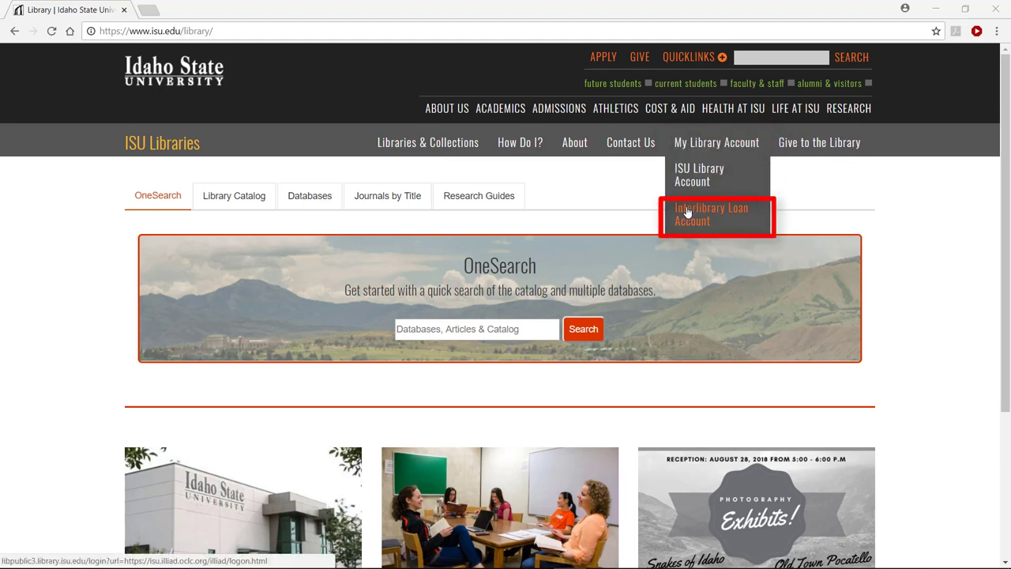
# Step: Open the Interlibrary Loan Account login and enter ISU ID 12345 and last name 'student'
pyautogui.click(687, 212)
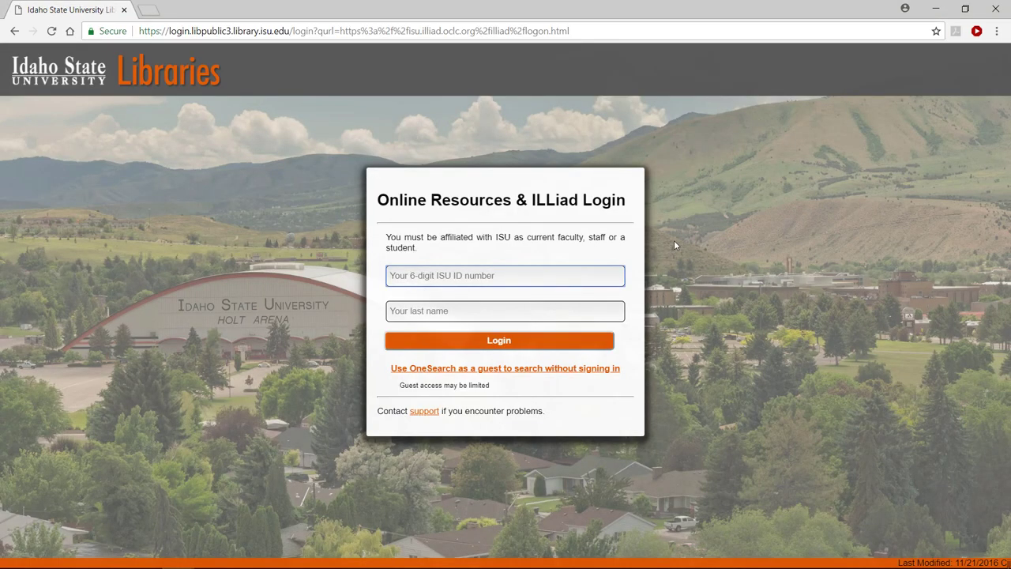
pyautogui.write('1')
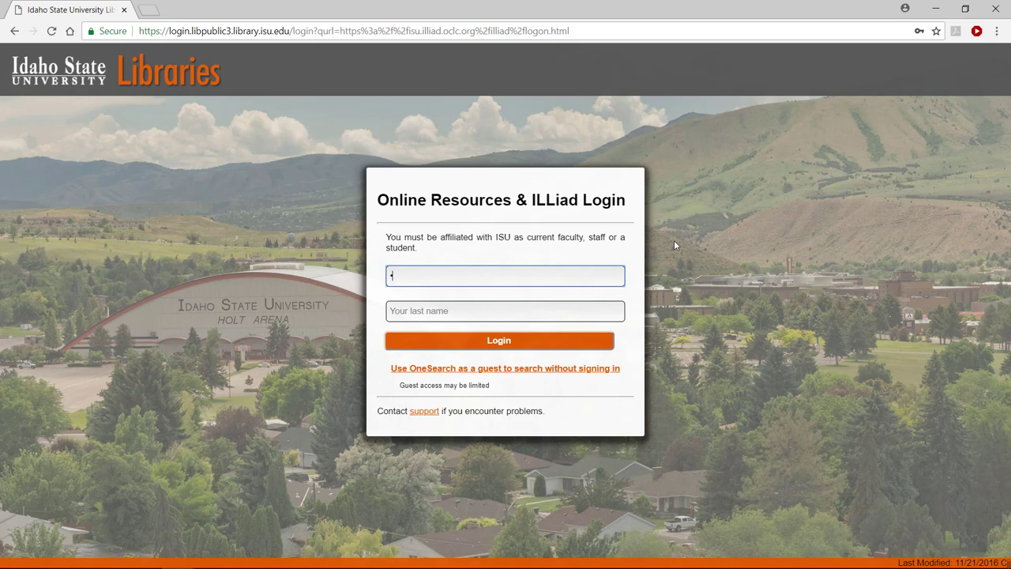
pyautogui.write('2345')
pyautogui.press('Tab')
pyautogui.write('s')
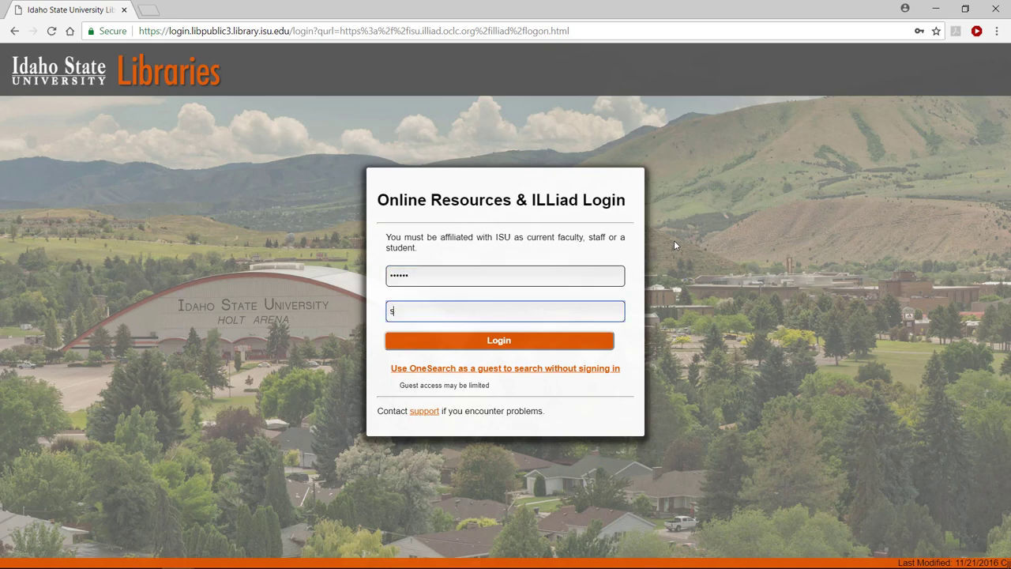
pyautogui.write('tudent')
# Step: Log in to ILLiad and start a new Book request form
pyautogui.click(578, 341)
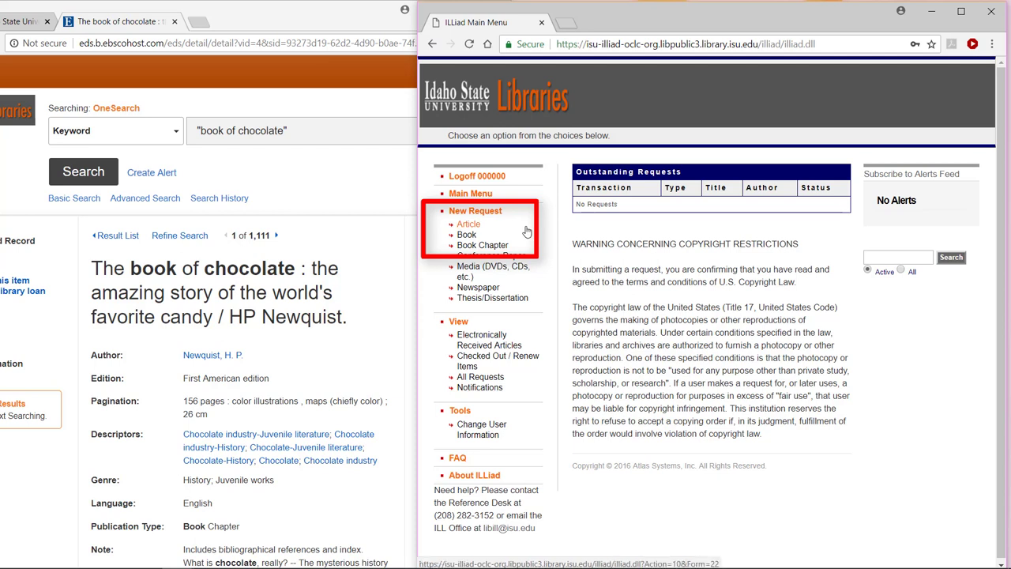
pyautogui.click(466, 235)
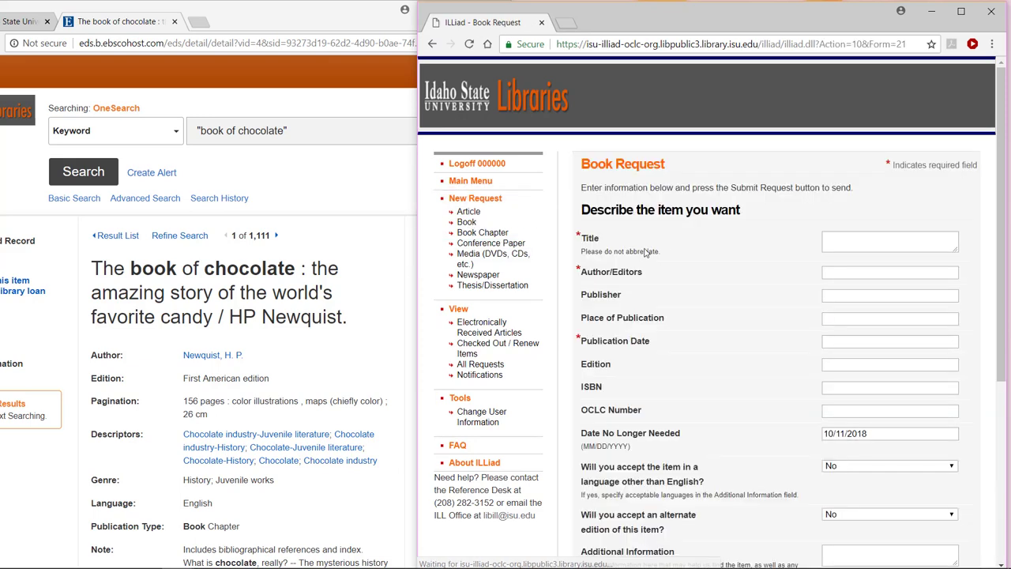
pyautogui.scroll(-1, 648, 249)
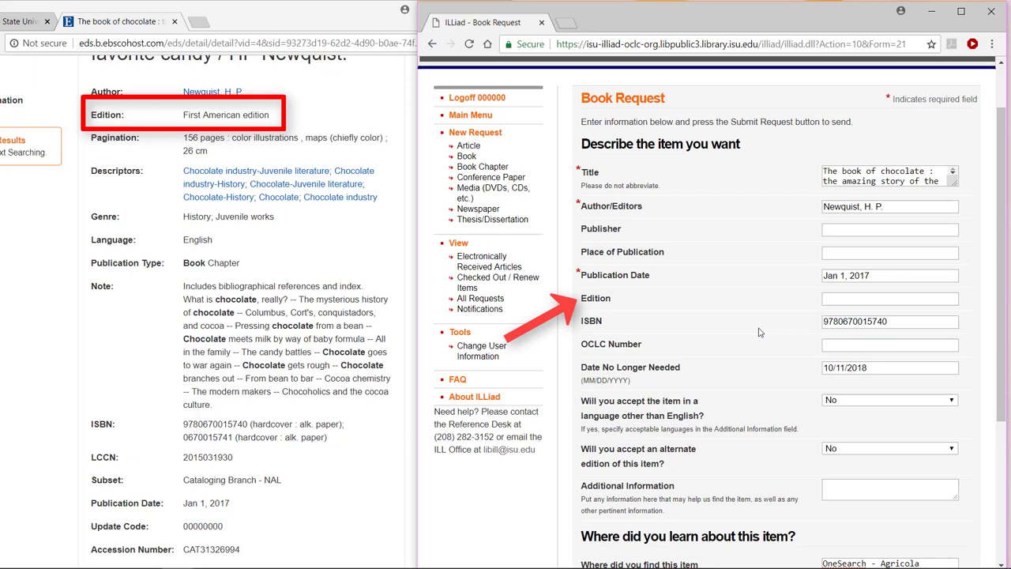
# Step: Set 'Will you accept an alternate edition' to Yes on the book request
pyautogui.scroll(-1, 723, 376)
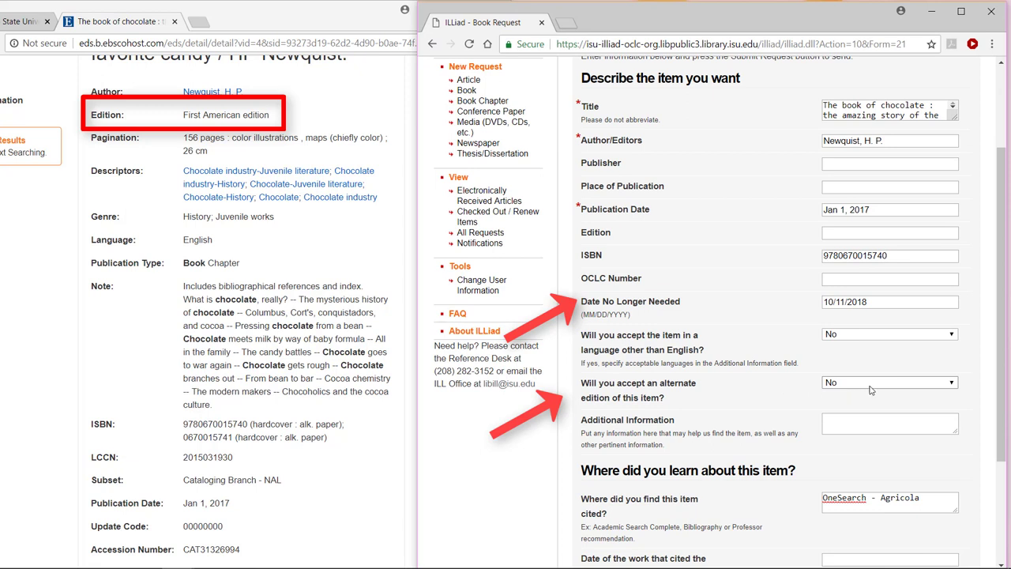
pyautogui.click(952, 386)
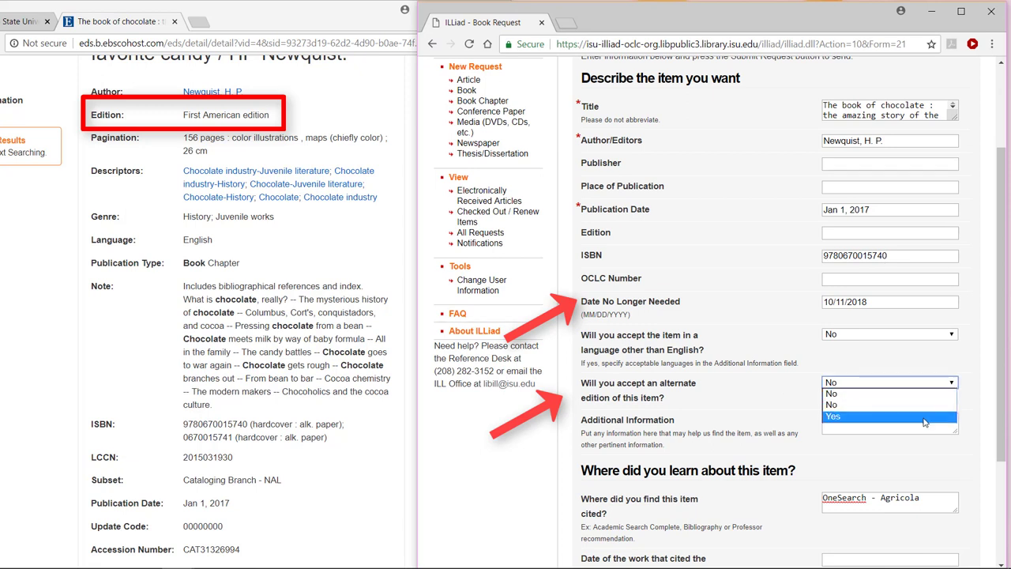
pyautogui.click(925, 417)
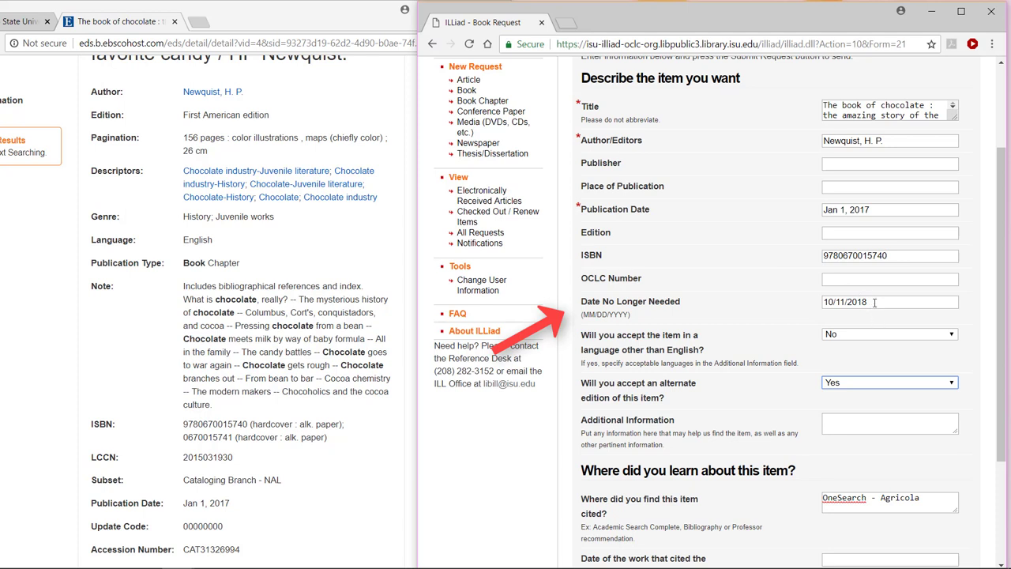
pyautogui.click(875, 303)
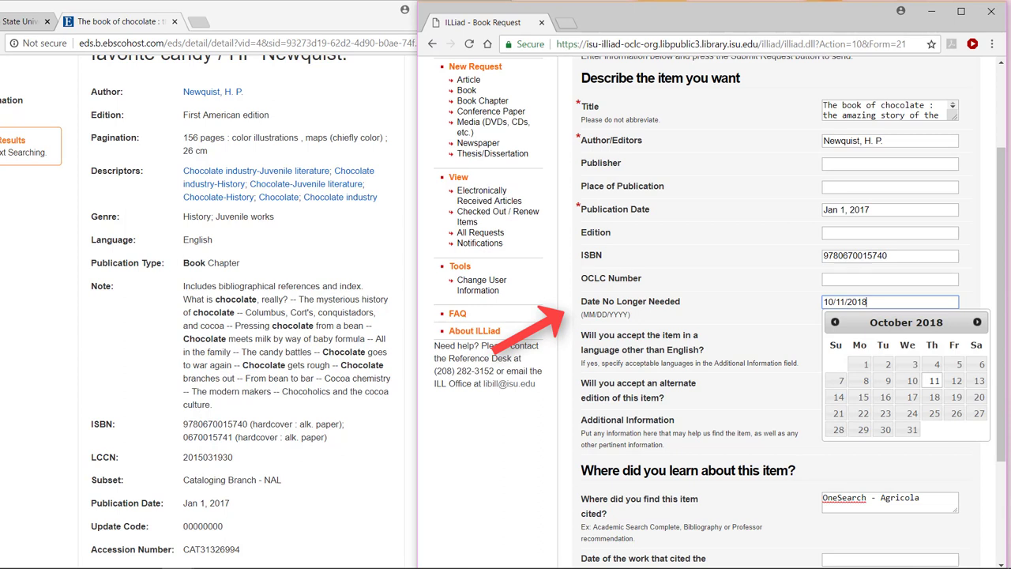
pyautogui.click(835, 323)
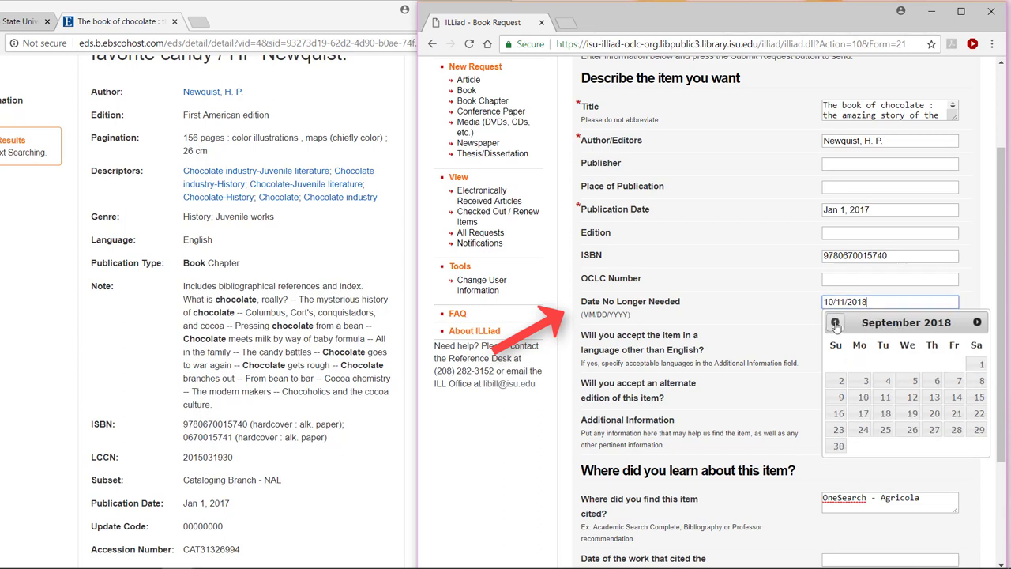
pyautogui.click(835, 323)
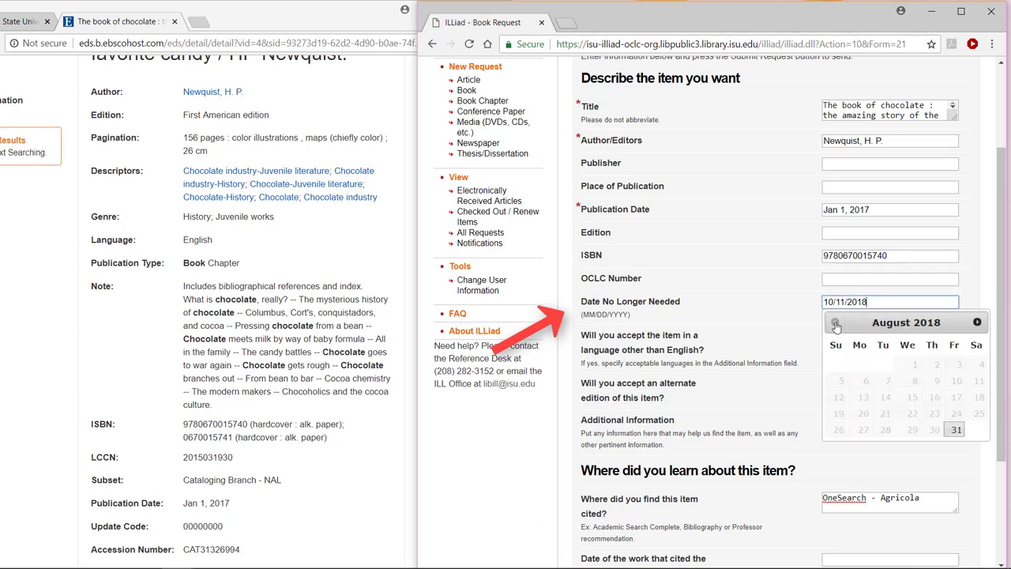
pyautogui.click(978, 323)
pyautogui.click(978, 323)
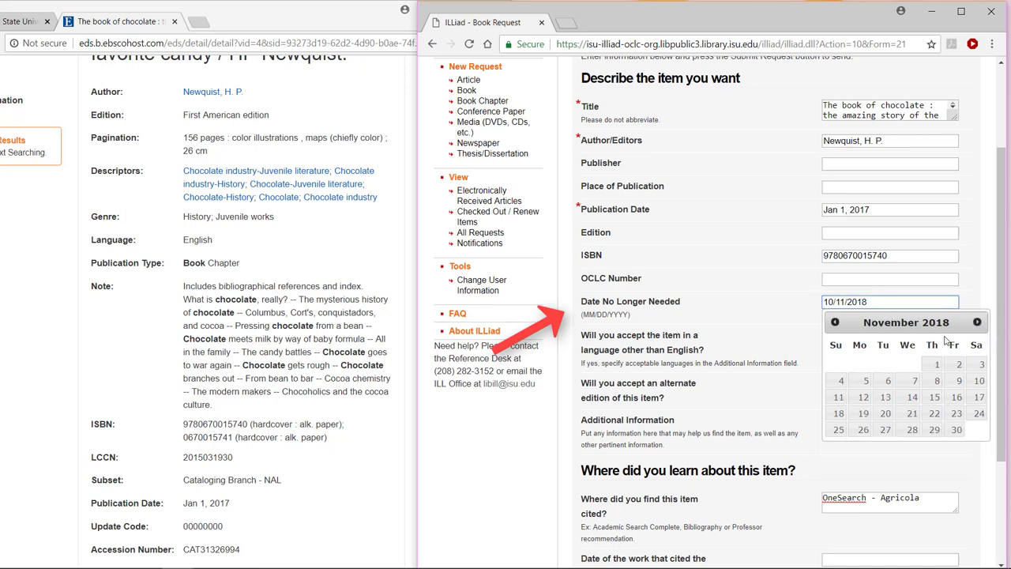
pyautogui.press('Escape')
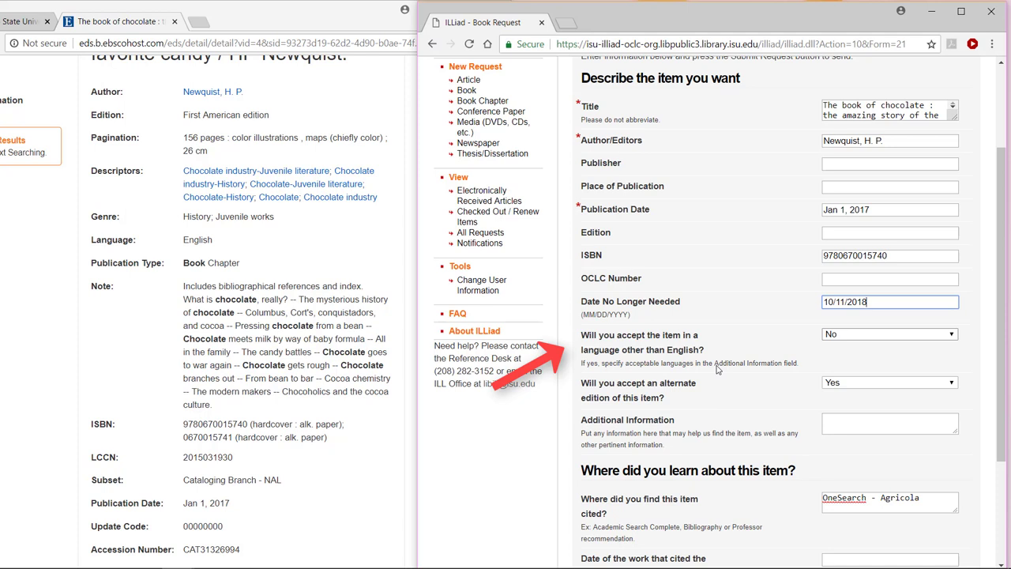
pyautogui.click(928, 339)
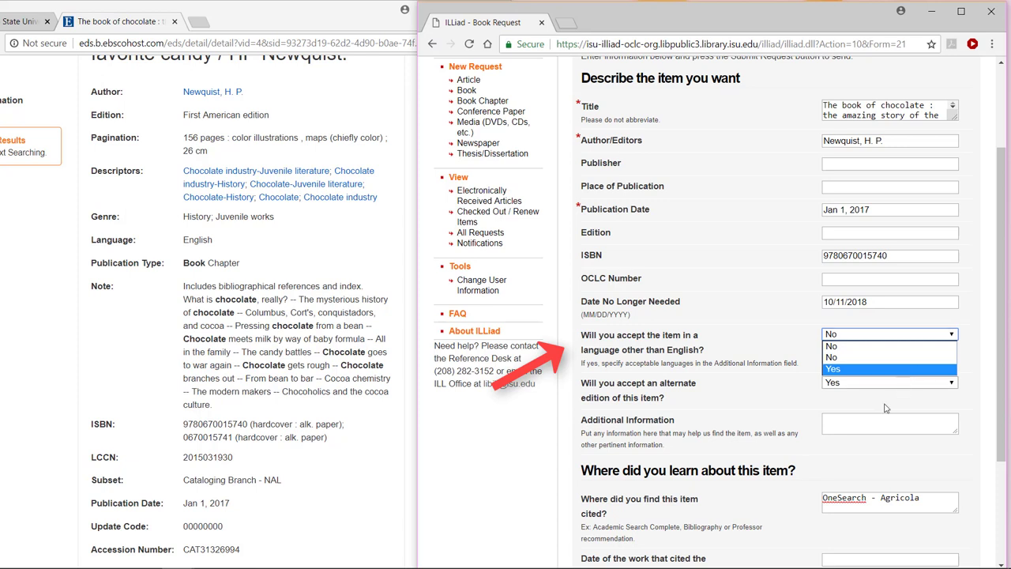
pyautogui.click(842, 426)
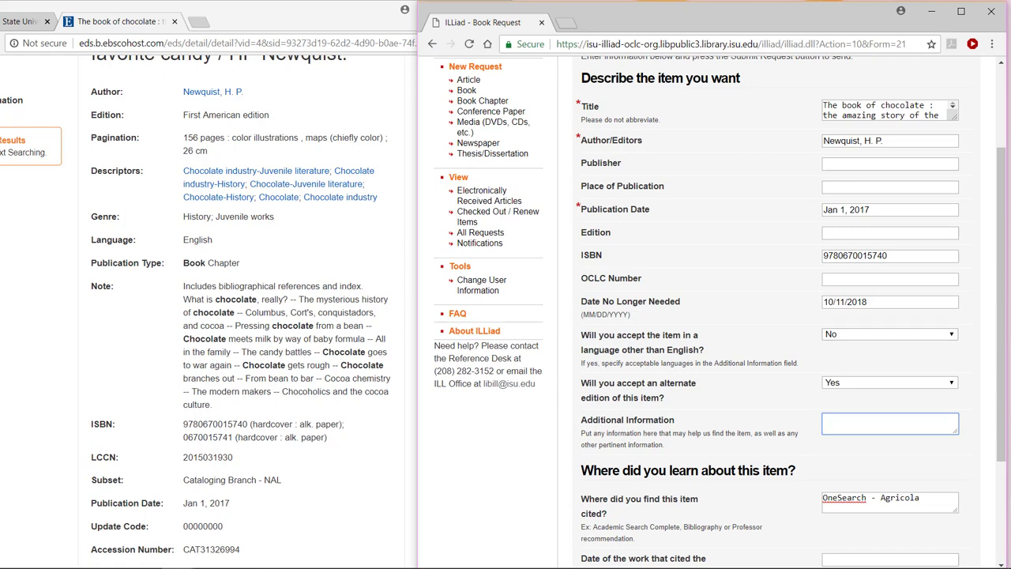
pyautogui.scroll(-2, 790, 399)
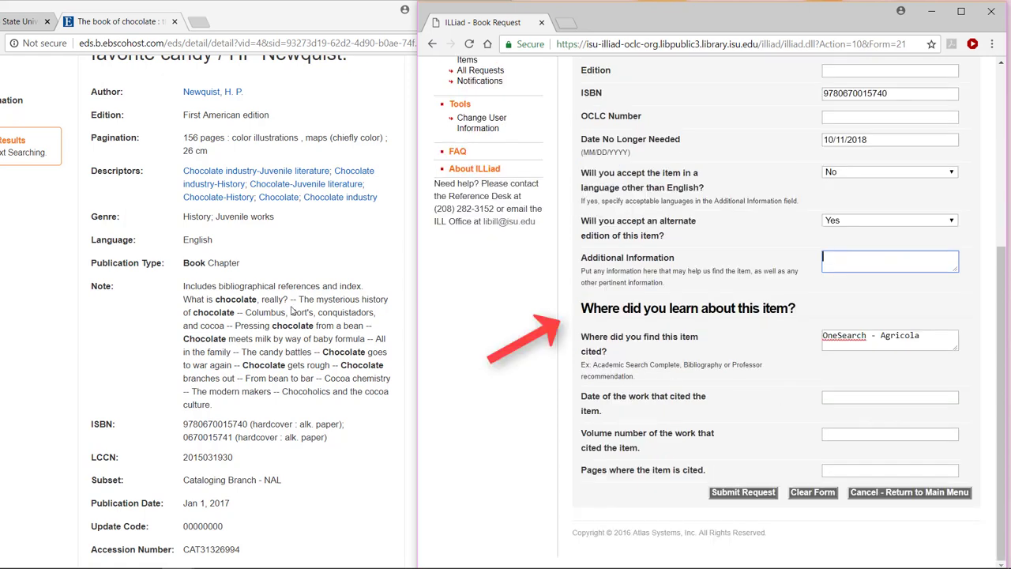
pyautogui.scroll(-3, 255, 292)
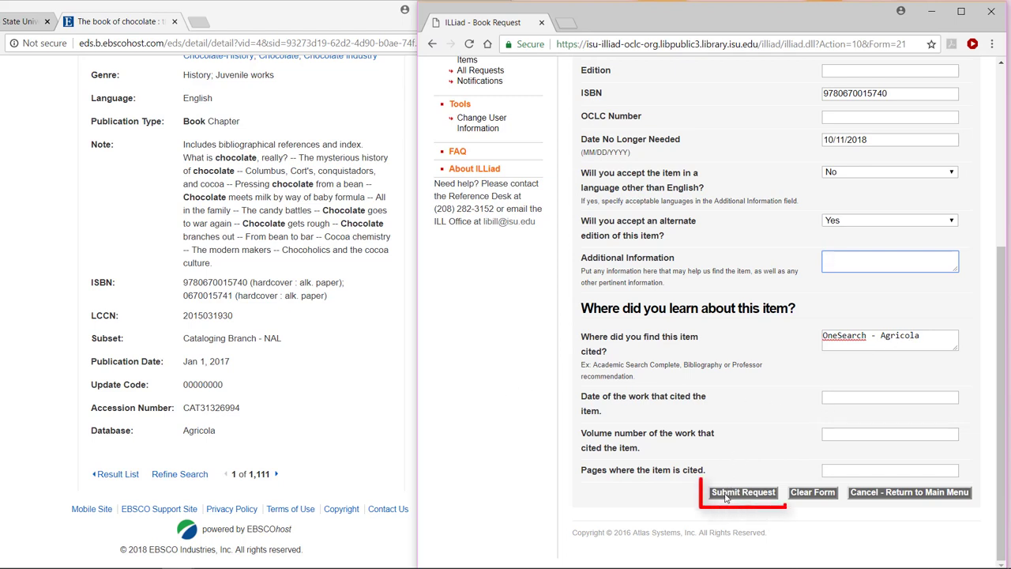
# Step: Send the finished ILLiad request for 'The book of chocolate'
pyautogui.click(728, 493)
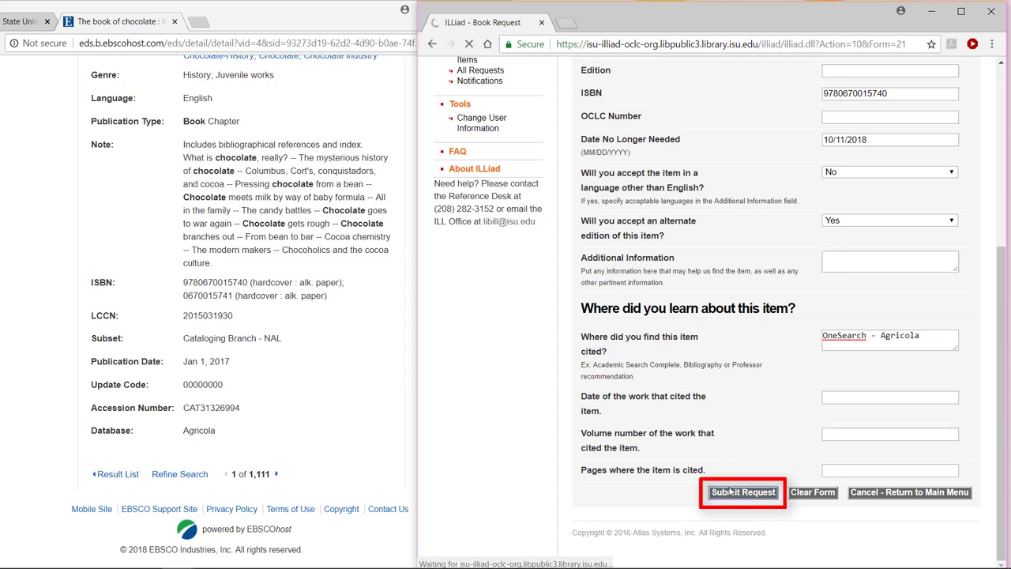